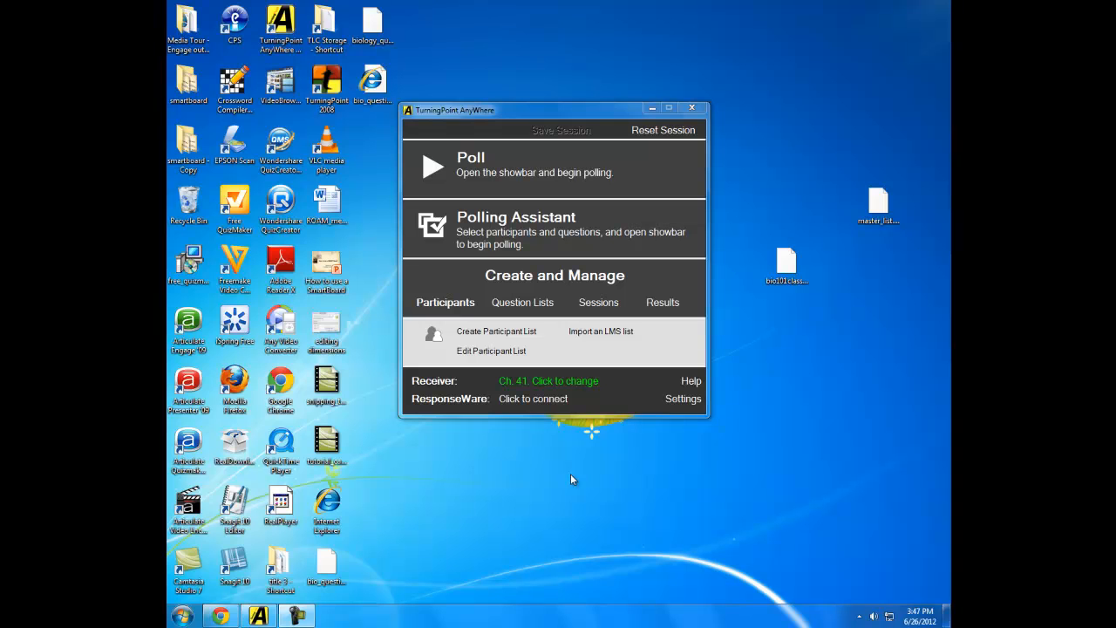
# Start a poll through the Polling Assistant with question list bio_questions2 and participant list bio101classlist.
pyautogui.moveTo(564, 111); pyautogui.dragTo(557, 109)
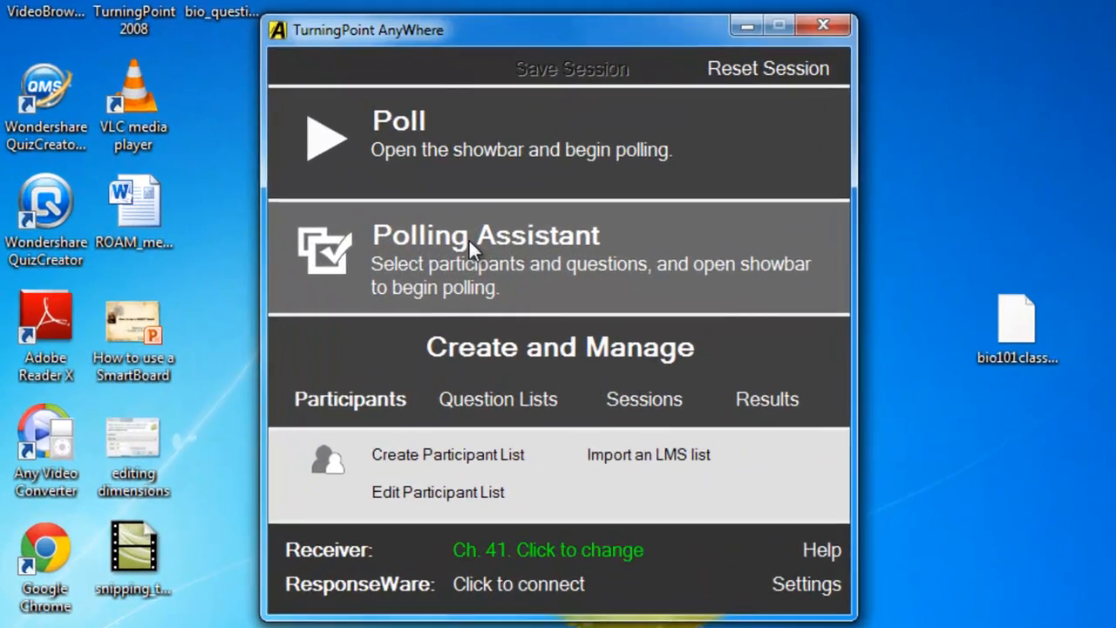
pyautogui.click(502, 224)
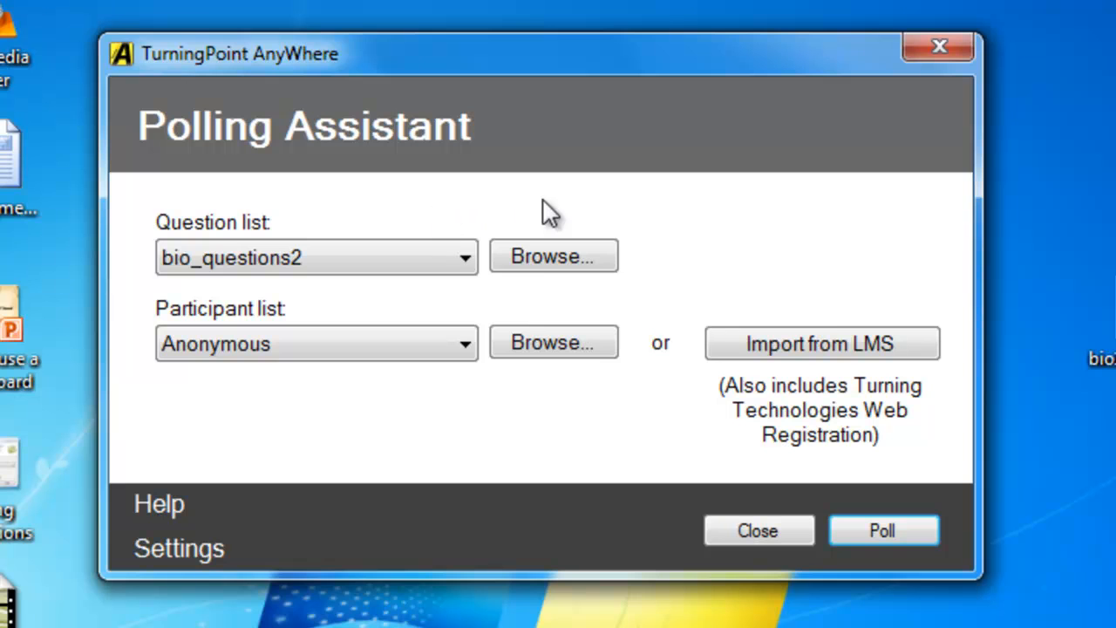
pyautogui.click(467, 271)
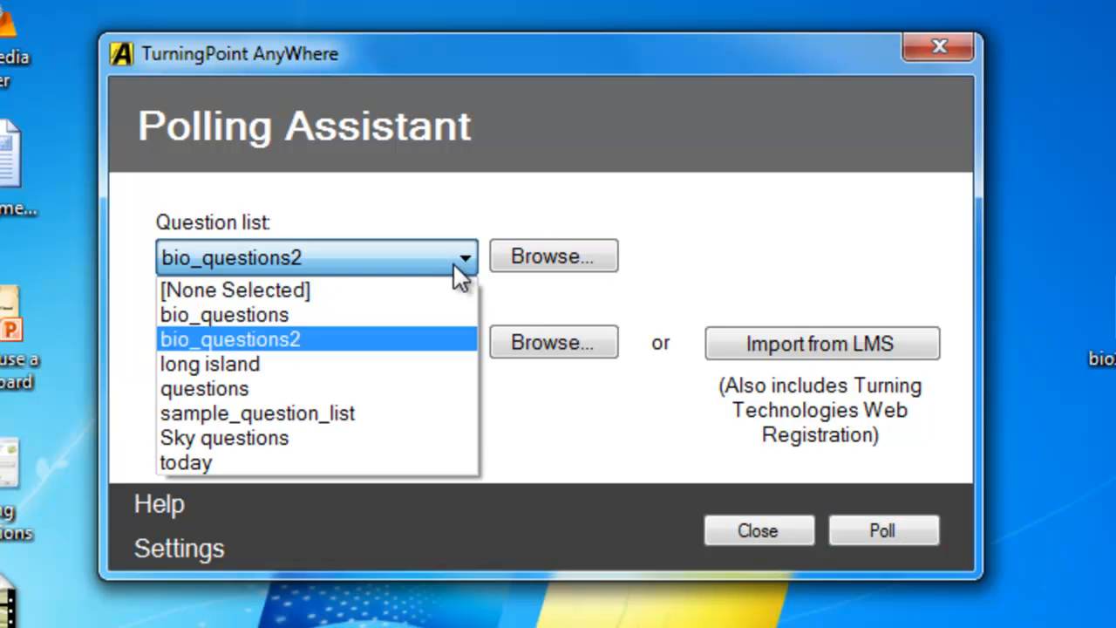
pyautogui.click(408, 338)
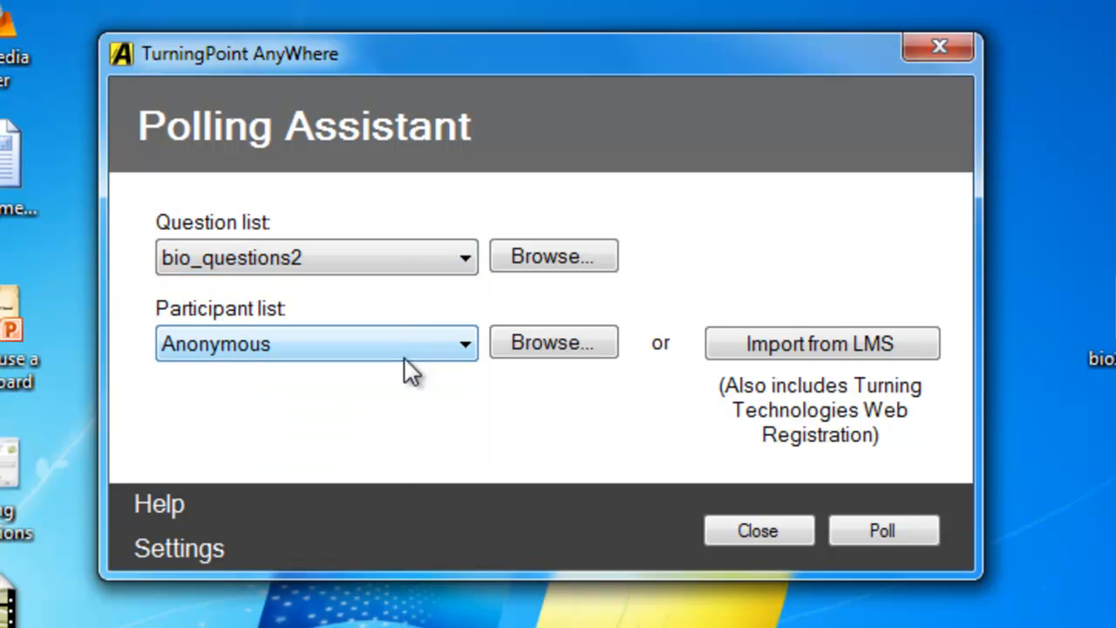
pyautogui.click(468, 346)
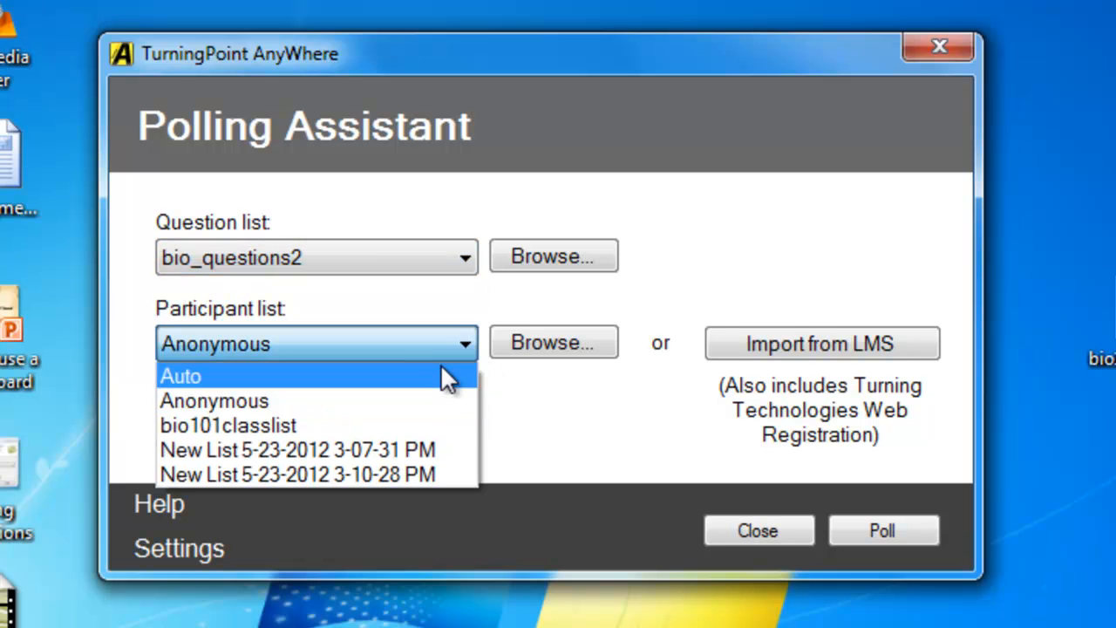
pyautogui.click(414, 424)
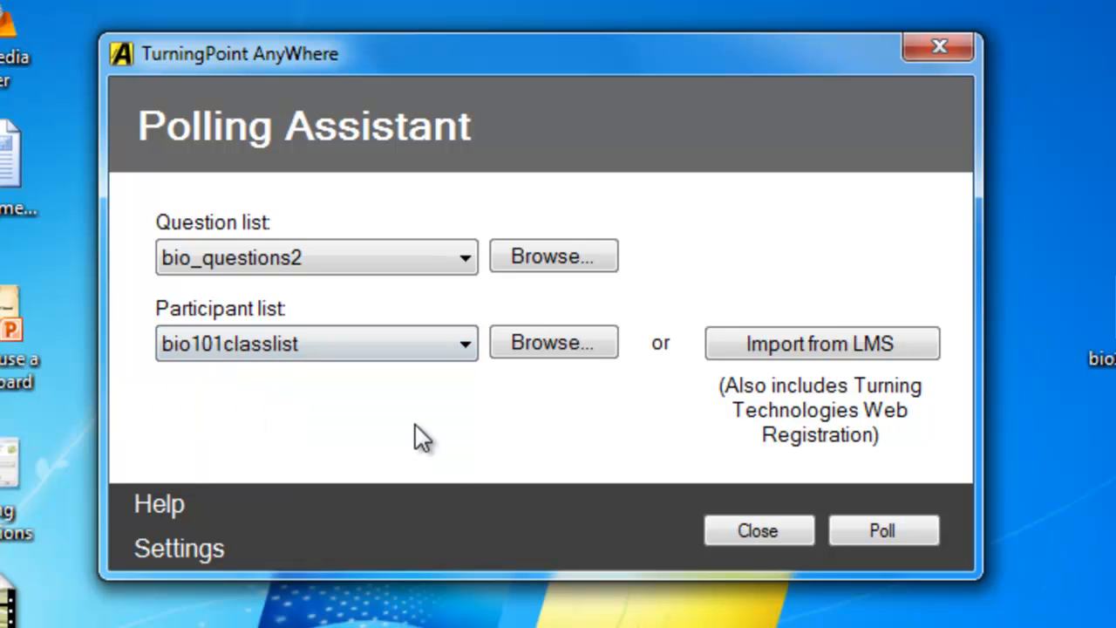
pyautogui.click(883, 530)
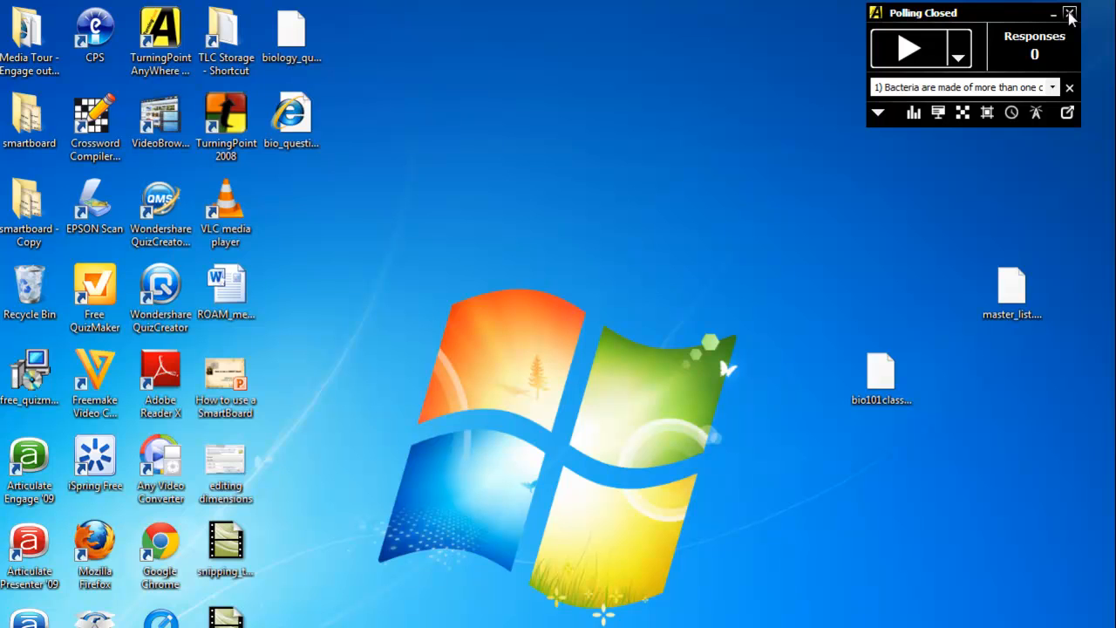
# Collapse and restore the showbar, and open and close polling for question 1 about bacteria.
pyautogui.click(1068, 113)
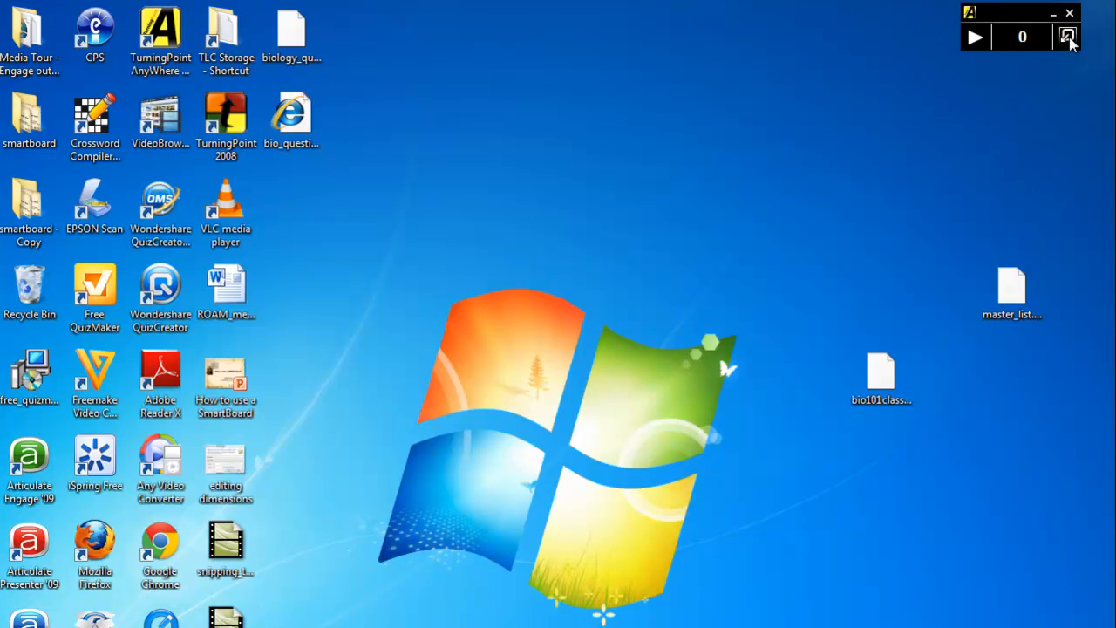
pyautogui.click(1068, 38)
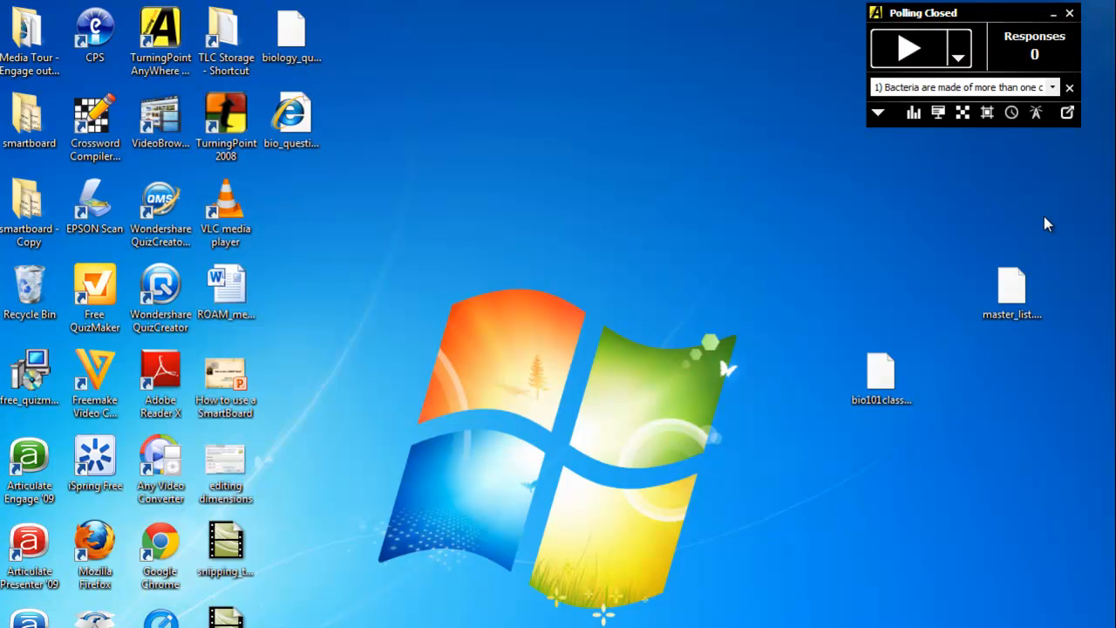
pyautogui.click(909, 52)
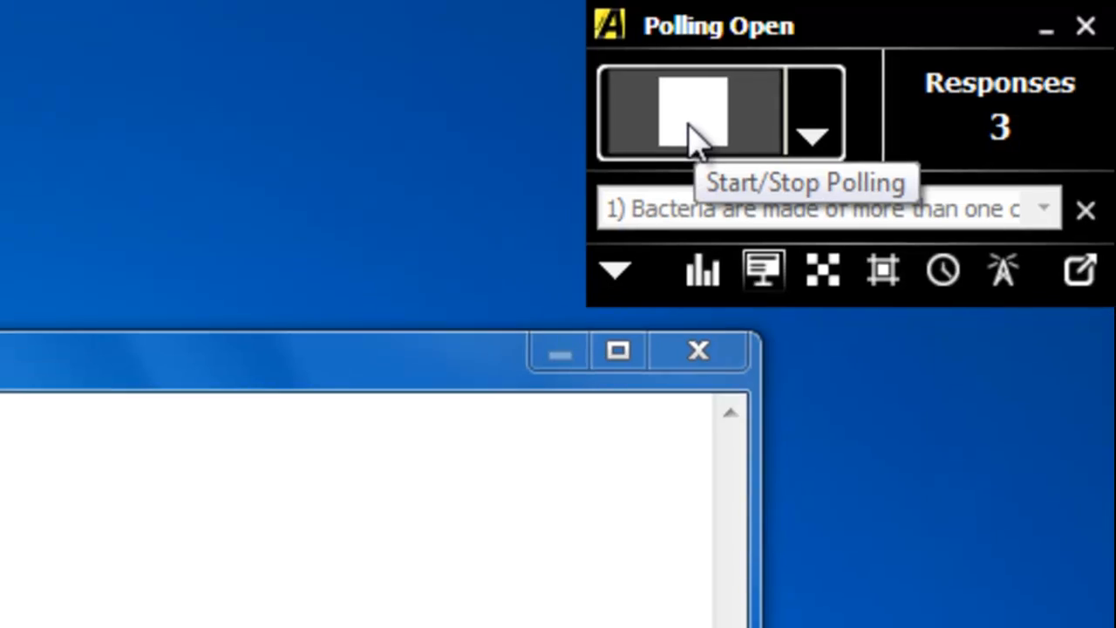
pyautogui.click(684, 144)
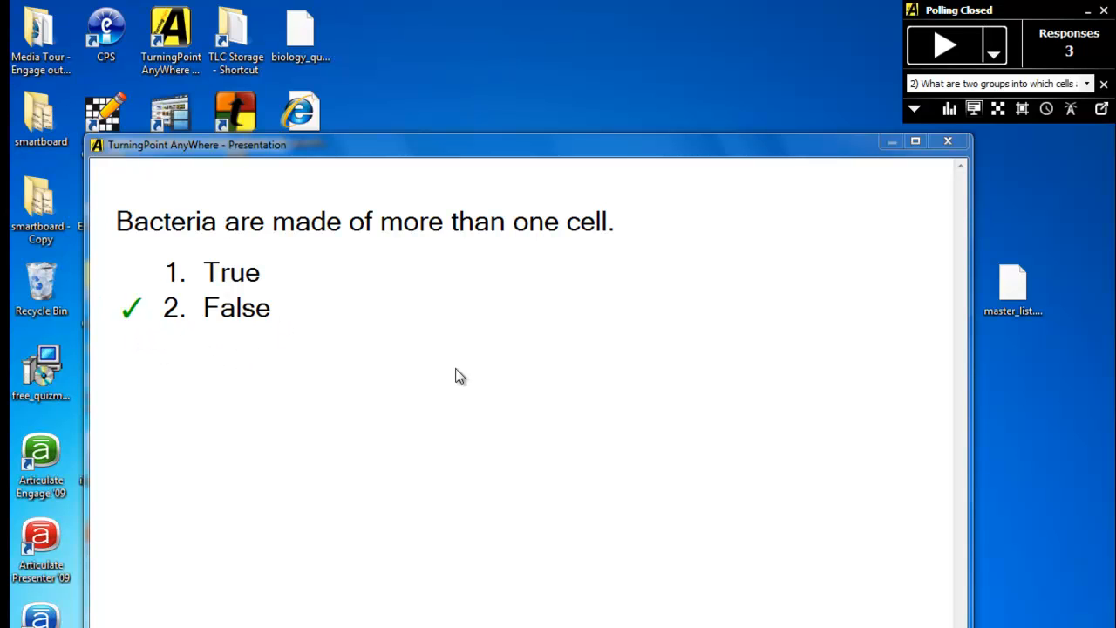
# Open and close polling for question 2 about cell classification, and display its response chart.
pyautogui.click(937, 50)
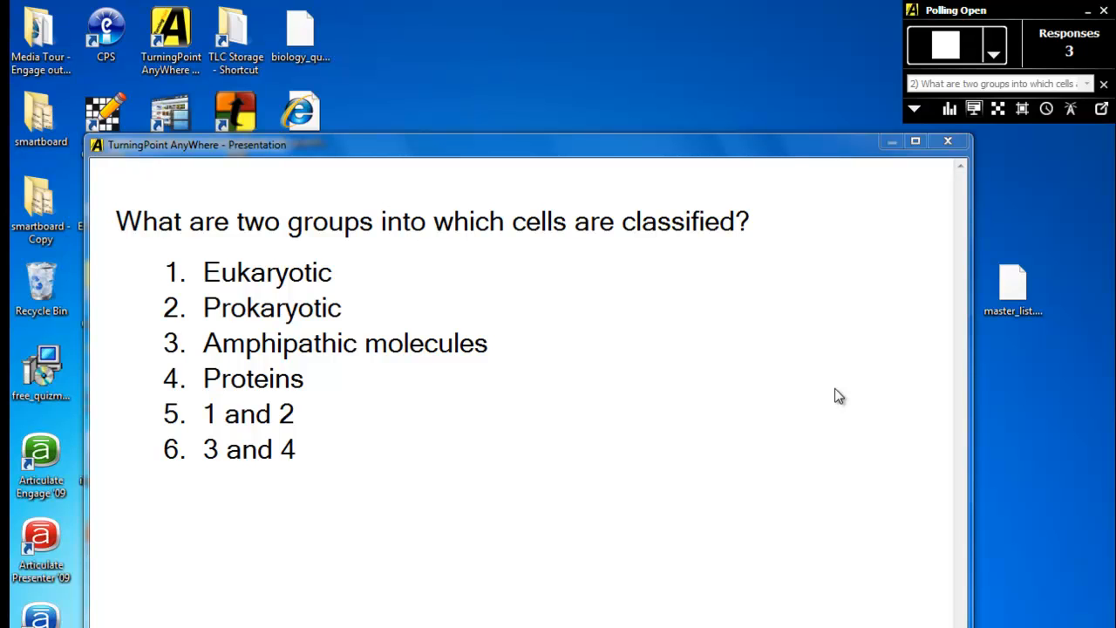
pyautogui.click(954, 47)
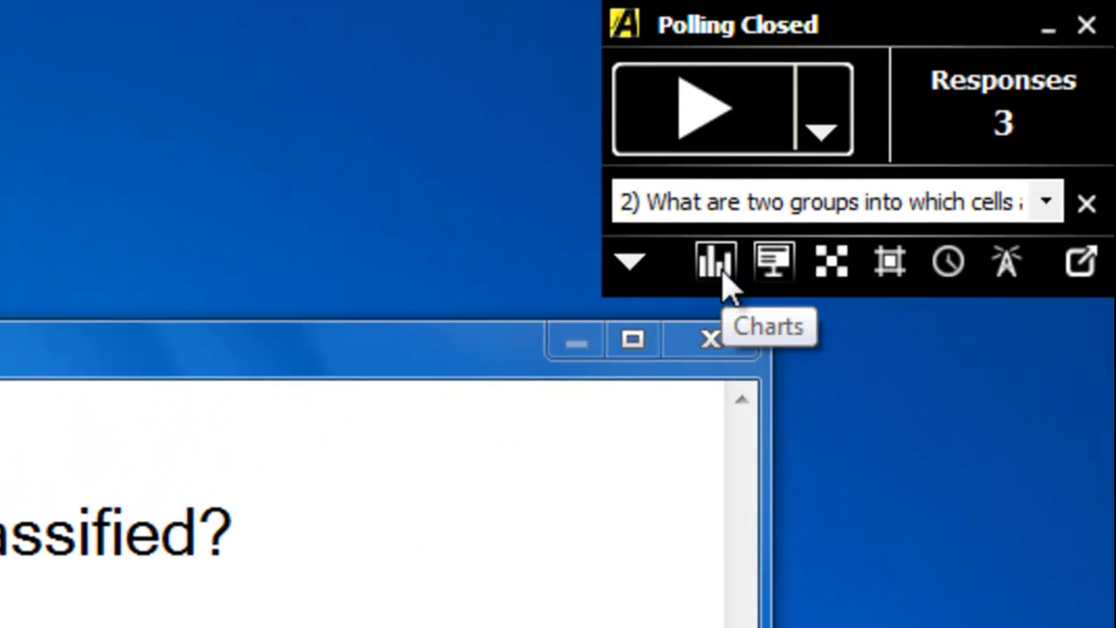
pyautogui.click(720, 268)
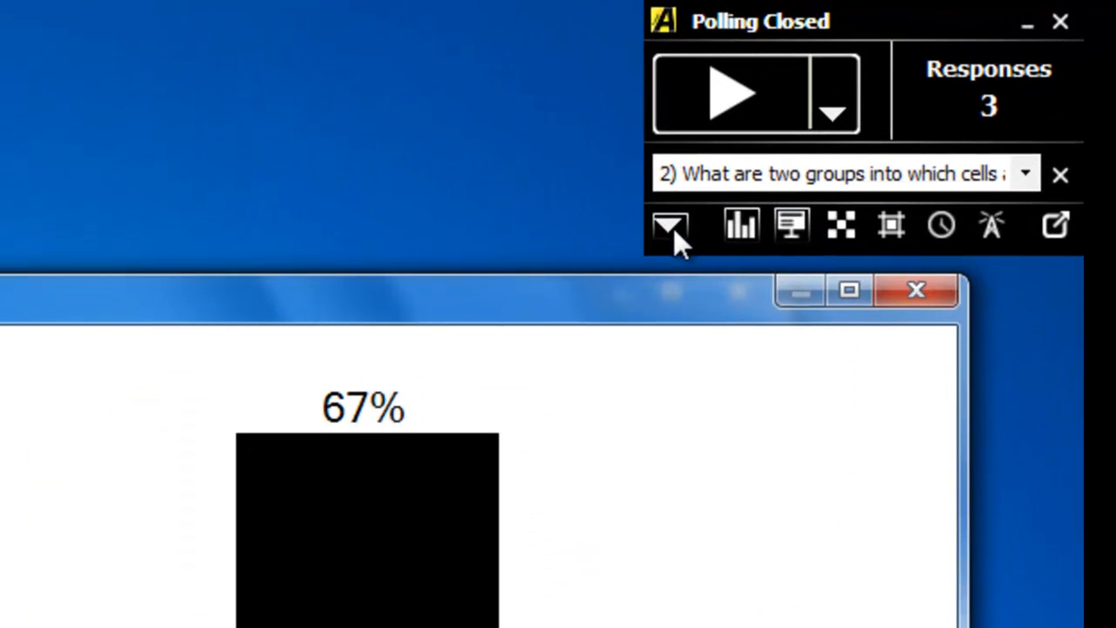
# Open the current session's reports, display the Individual Results report and enlarge the report window.
pyautogui.click(670, 229)
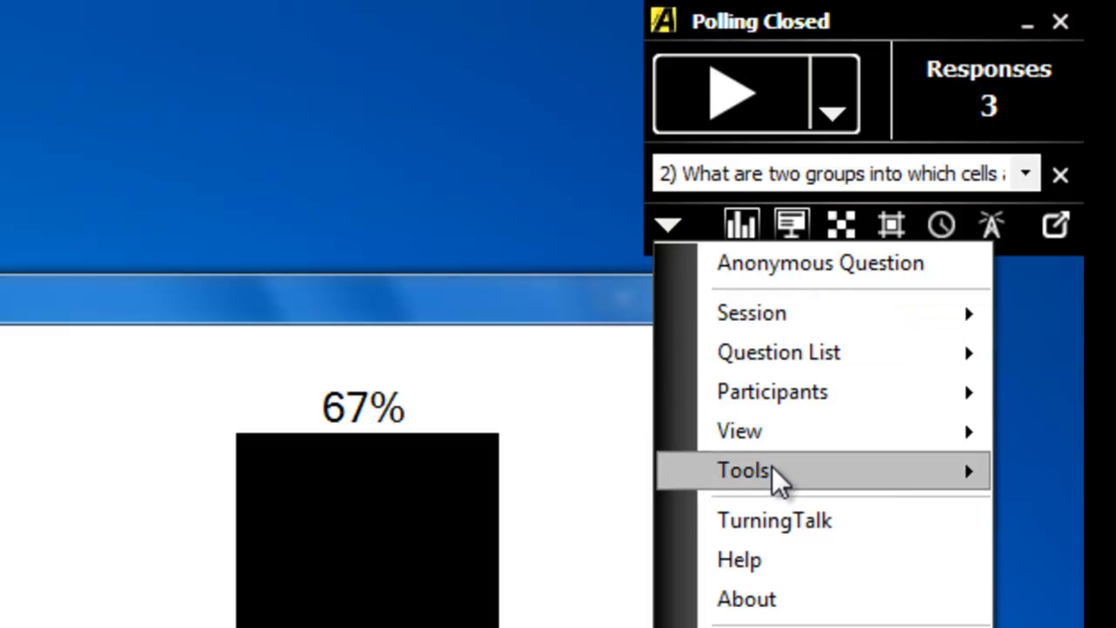
pyautogui.moveTo(771, 472)
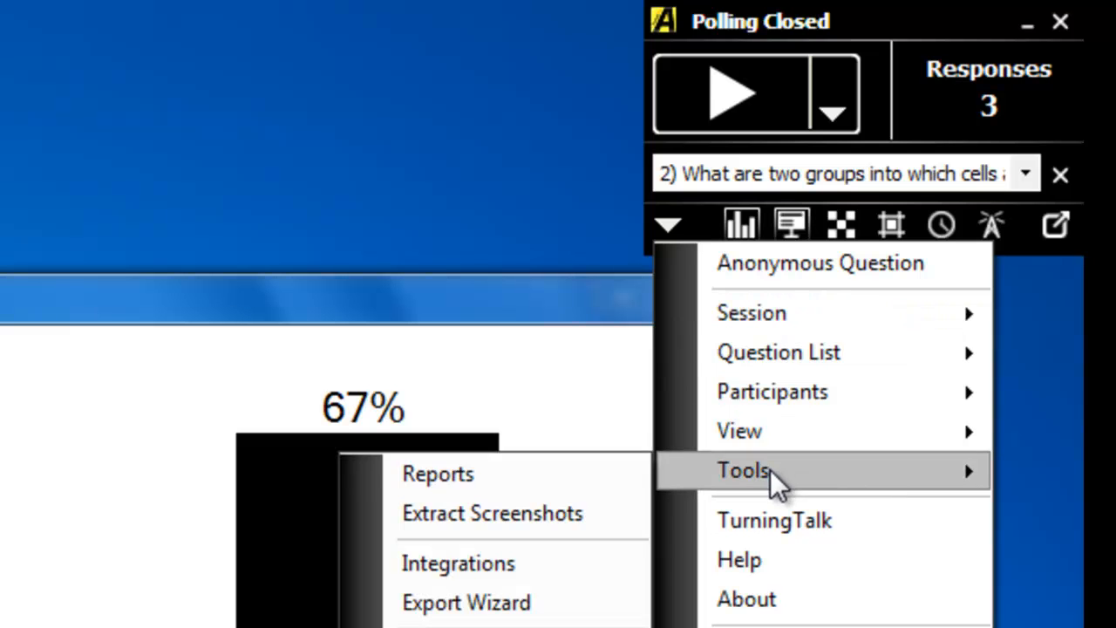
pyautogui.click(541, 471)
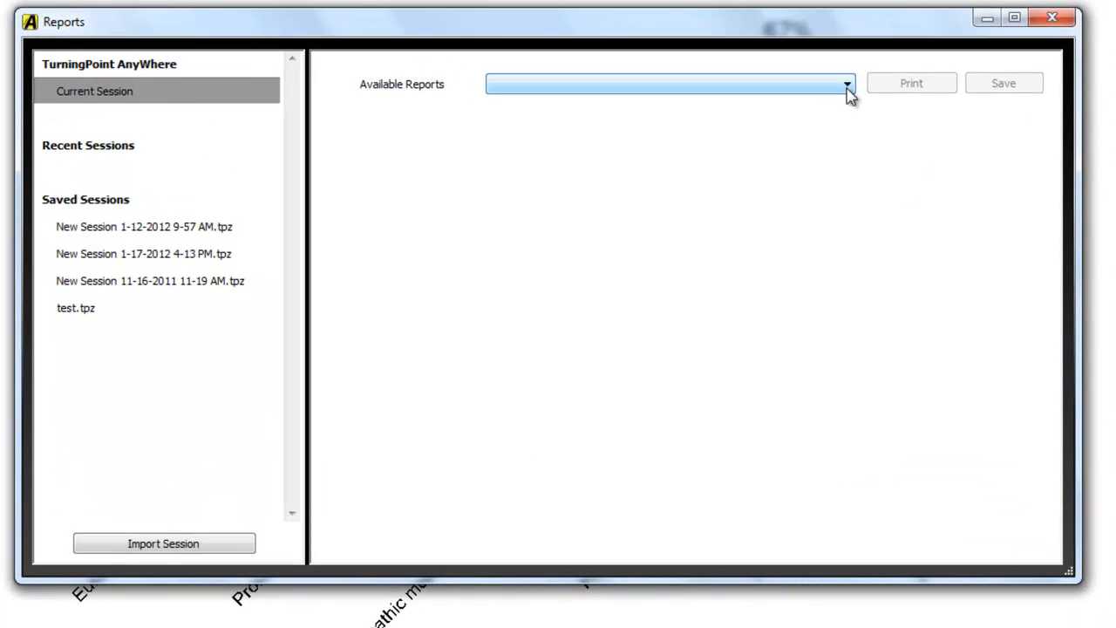
pyautogui.click(847, 85)
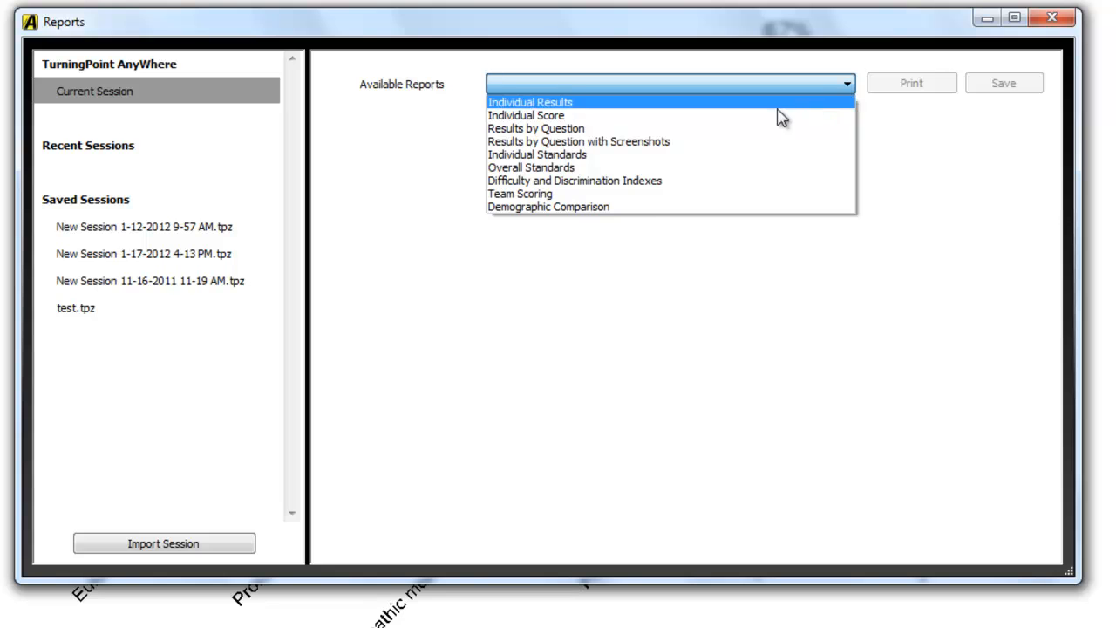
pyautogui.click(571, 104)
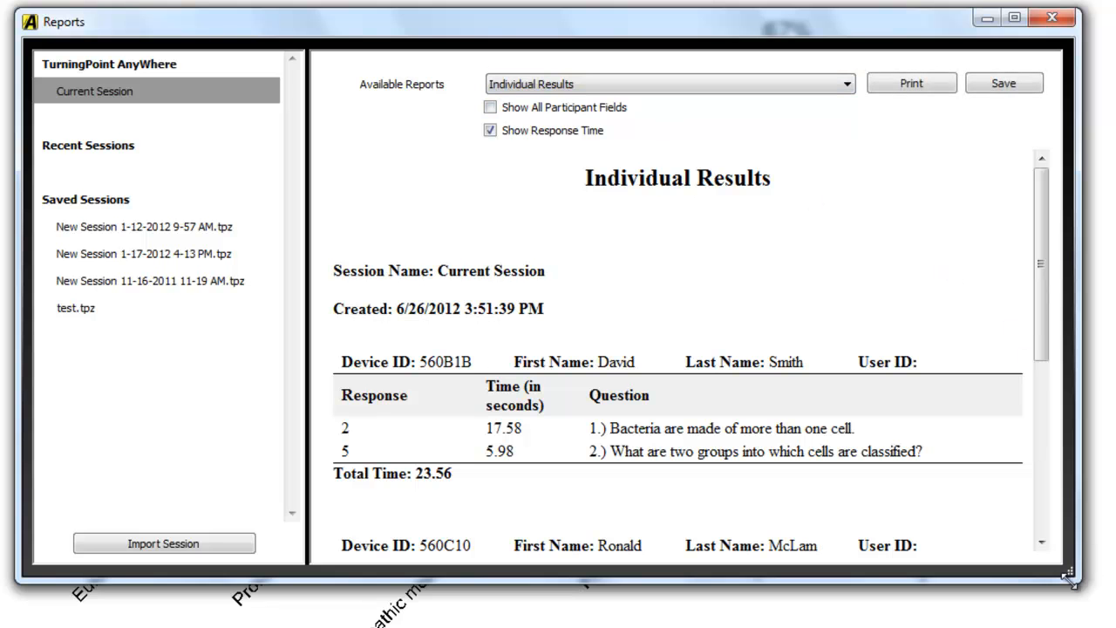
pyautogui.moveTo(1071, 576); pyautogui.dragTo(1103, 627)
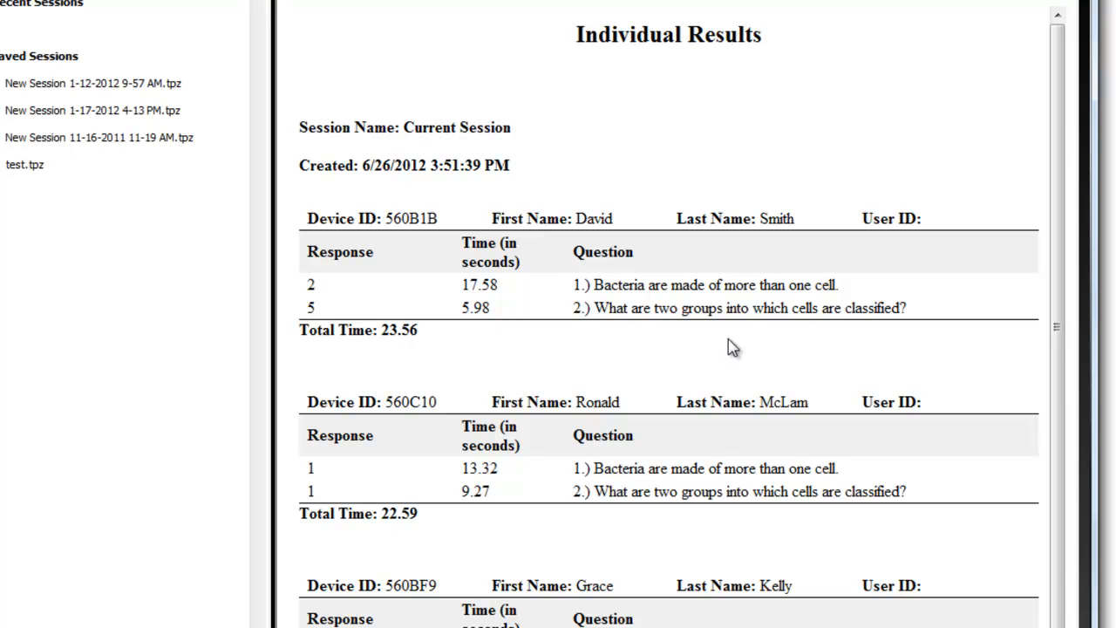
# Compare the Individual Score and Individual Results reports, and switch to the Results by Question report.
pyautogui.press('Down')
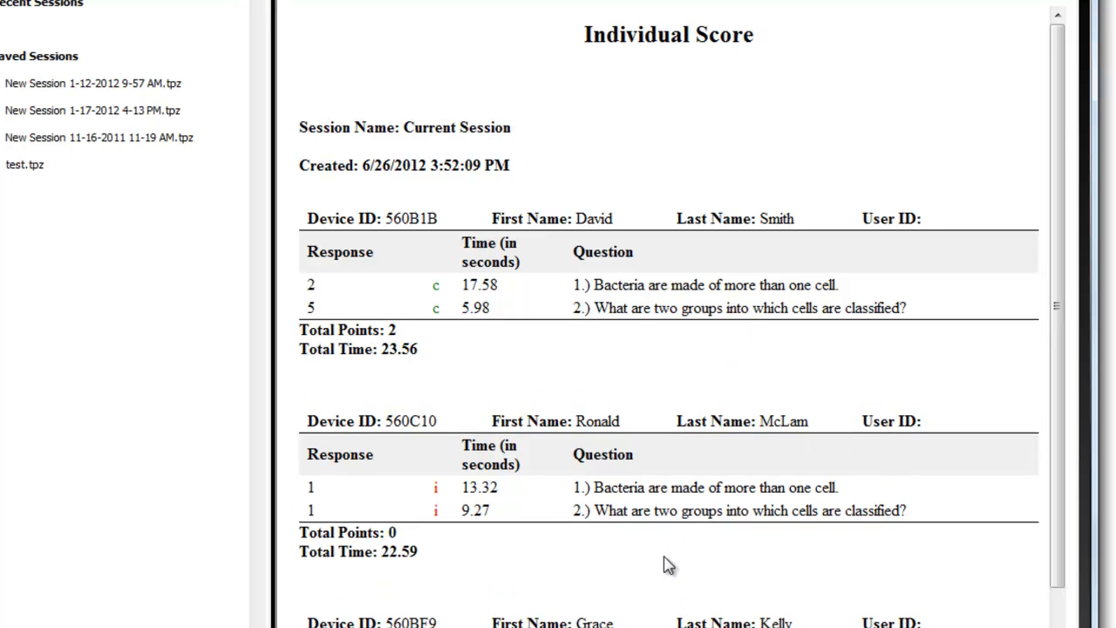
pyautogui.press('Up')
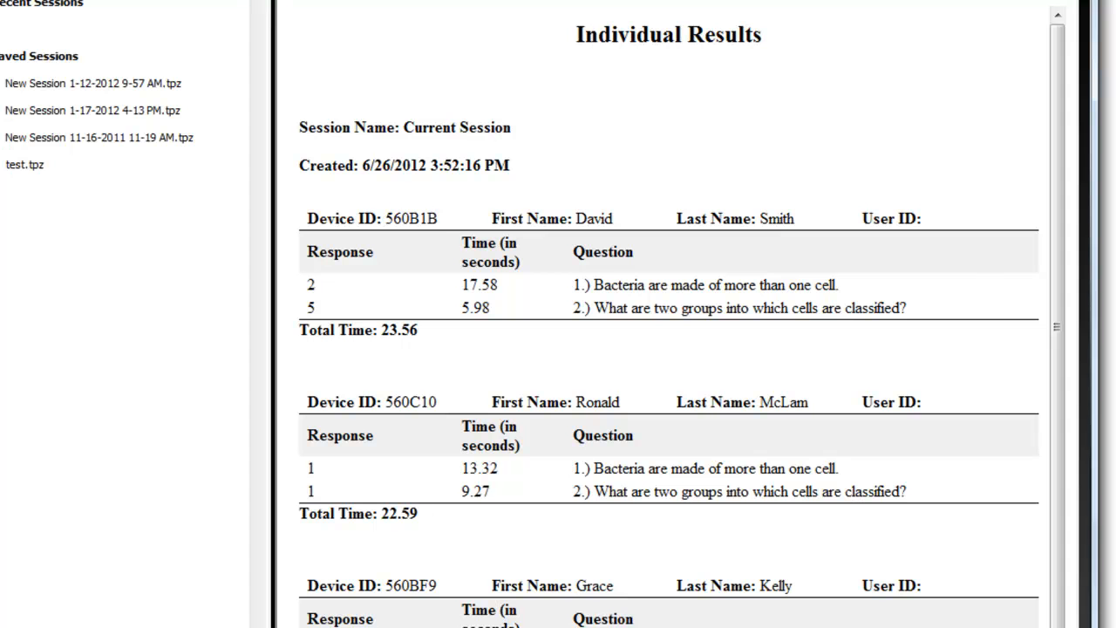
pyautogui.click(835, 57)
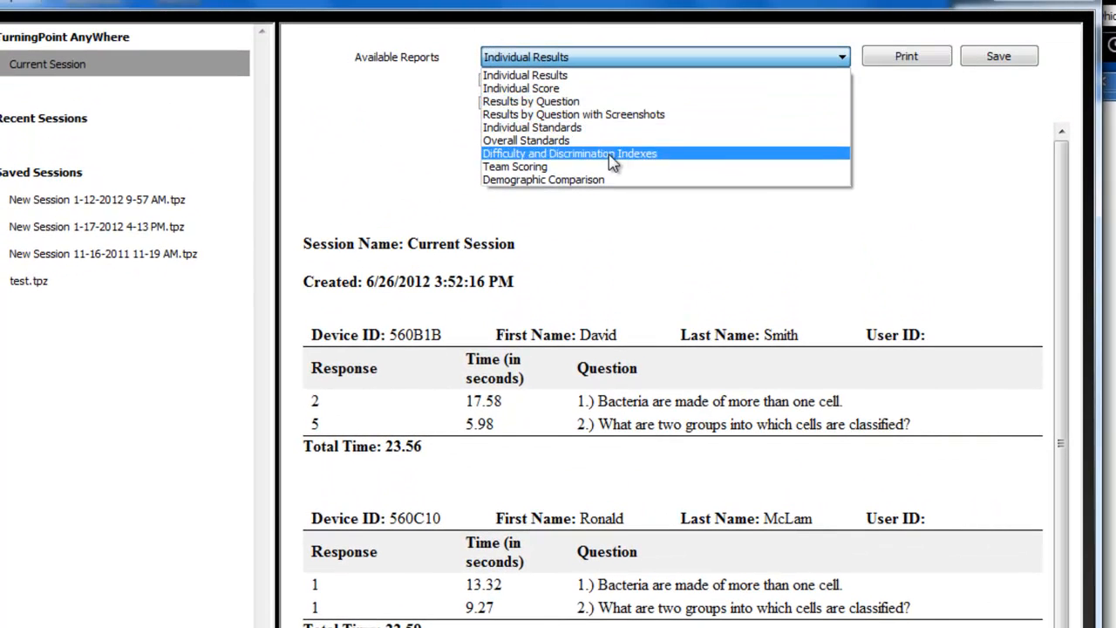
pyautogui.click(579, 104)
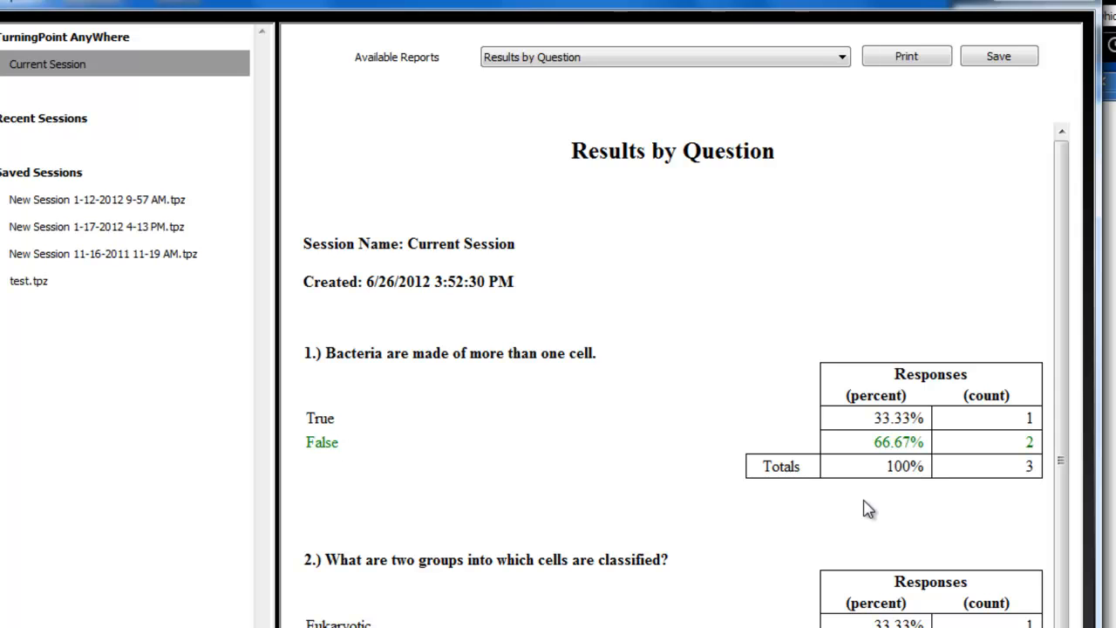
# Save the Results by Question report as HTML on the Desktop under the name bio_questions_a.
pyautogui.click(995, 67)
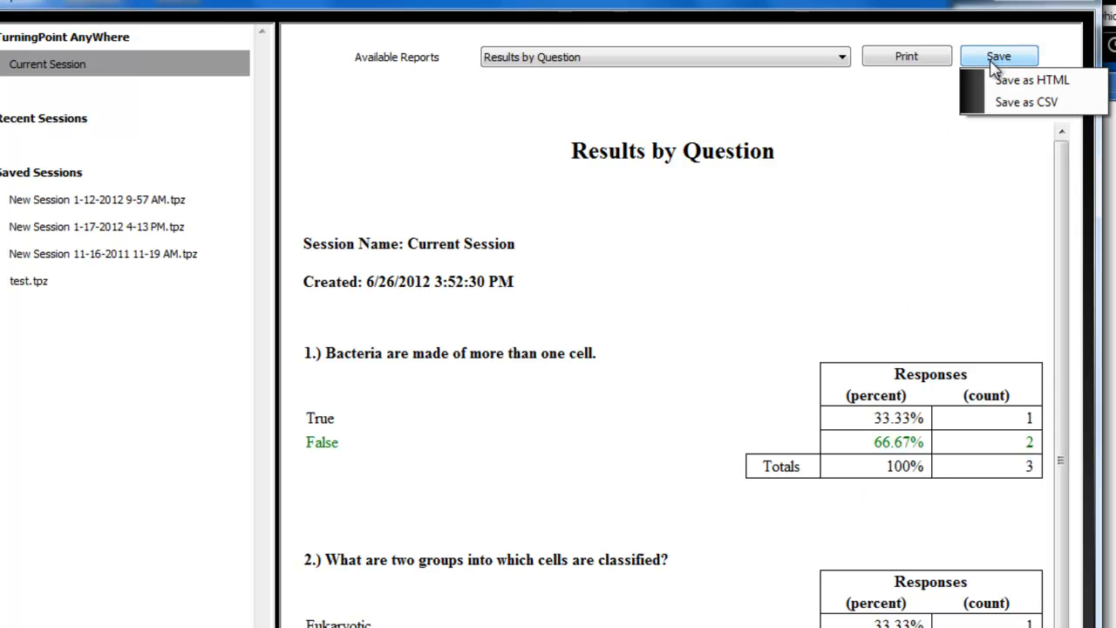
pyautogui.click(1033, 80)
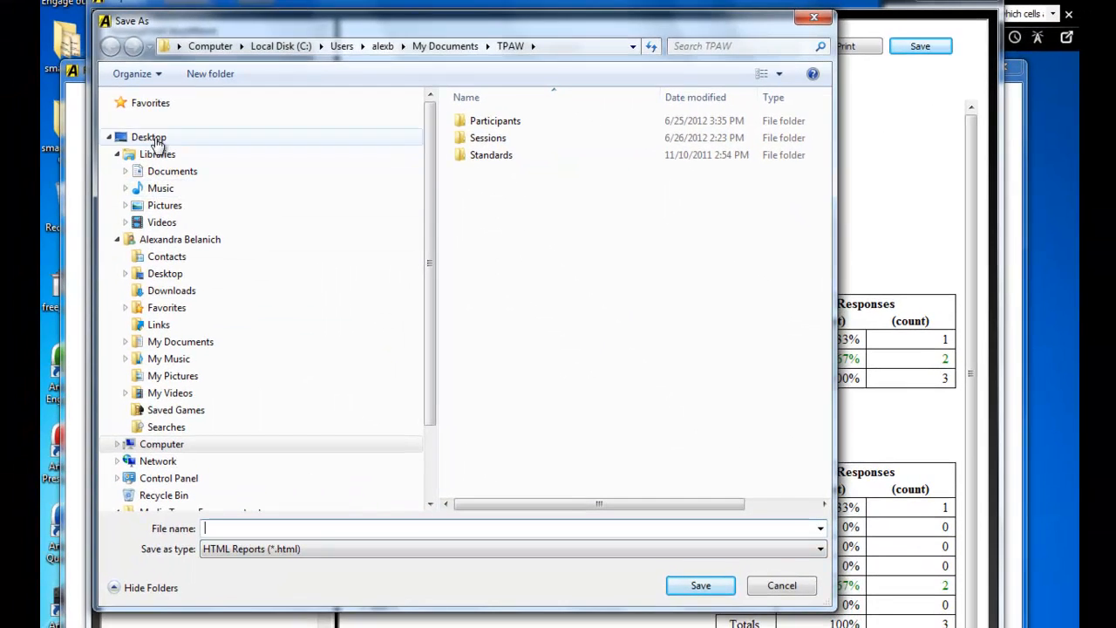
pyautogui.click(70, 160)
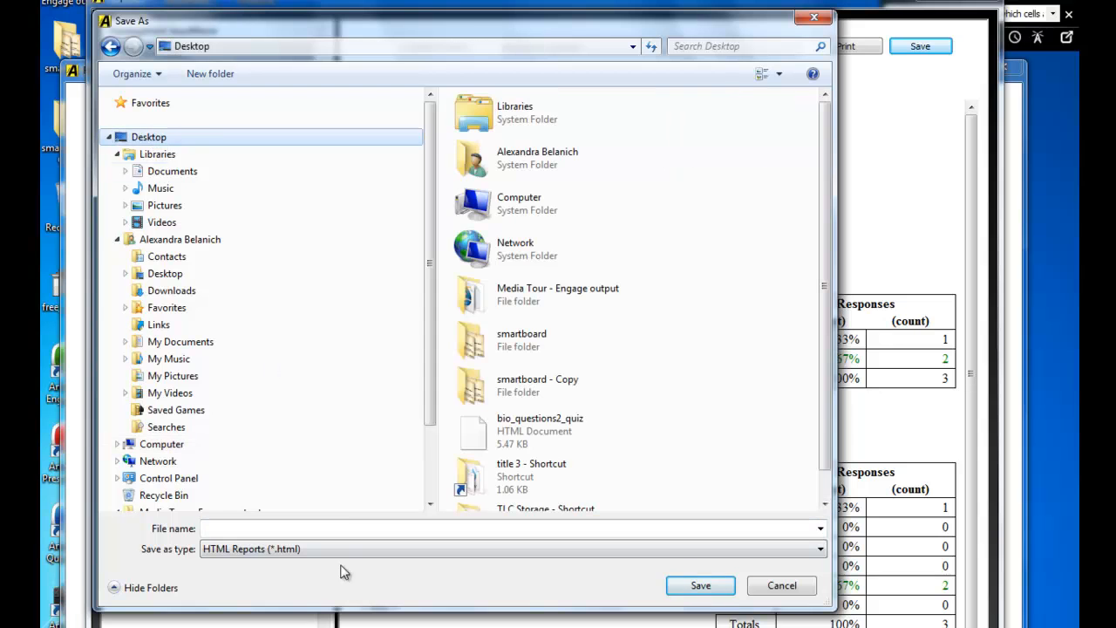
pyautogui.click(346, 530)
pyautogui.write('bio')
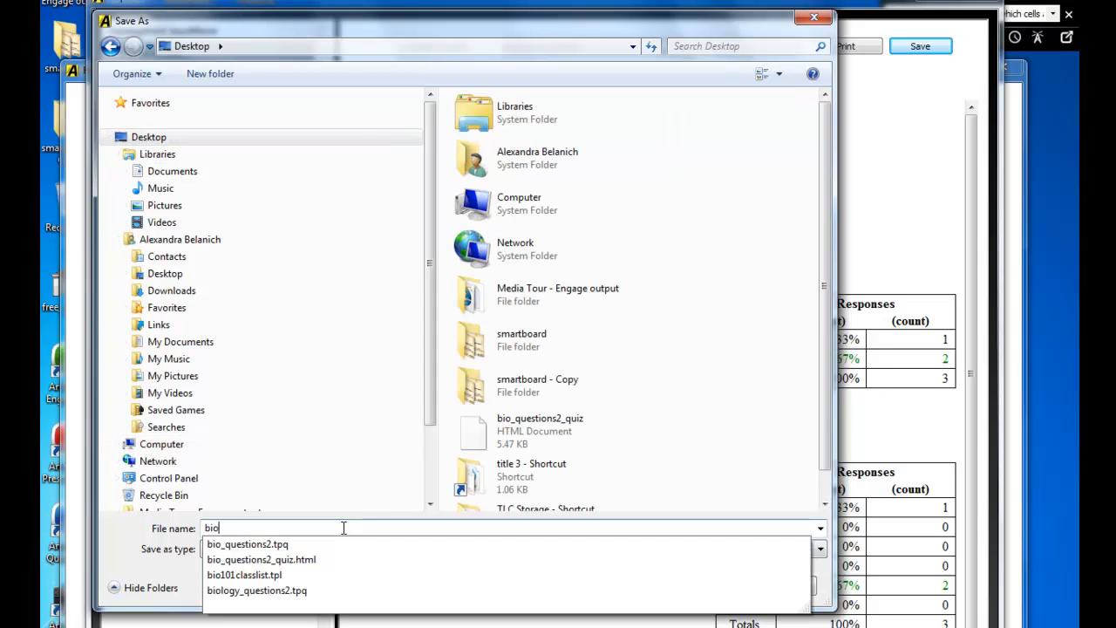
pyautogui.click(266, 543)
pyautogui.moveTo(294, 528); pyautogui.dragTo(264, 527)
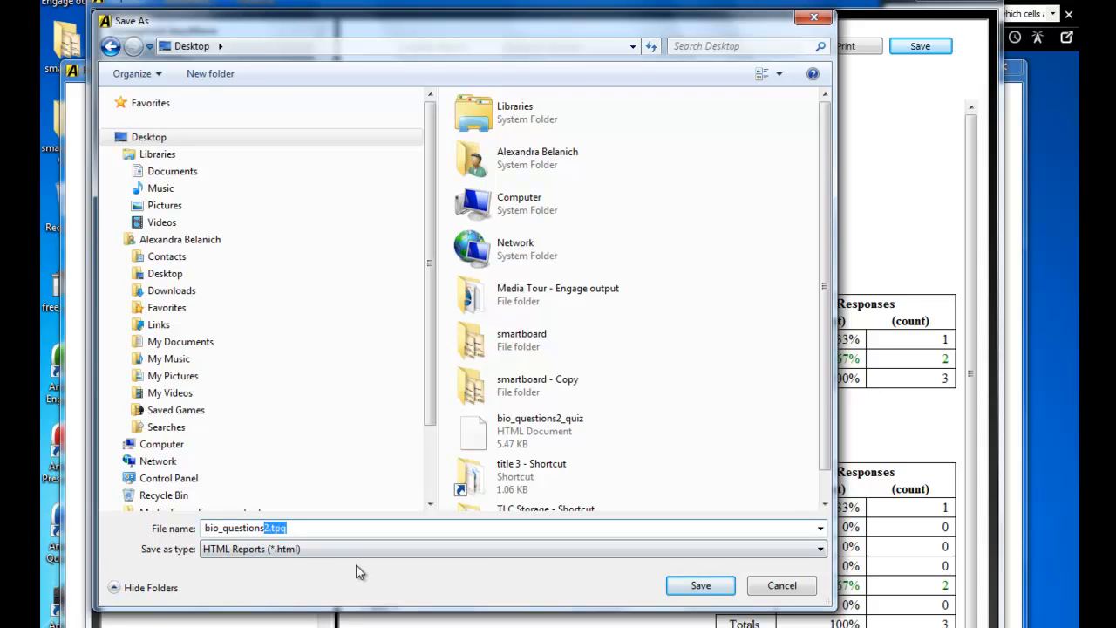
pyautogui.write('_a')
pyautogui.click(717, 592)
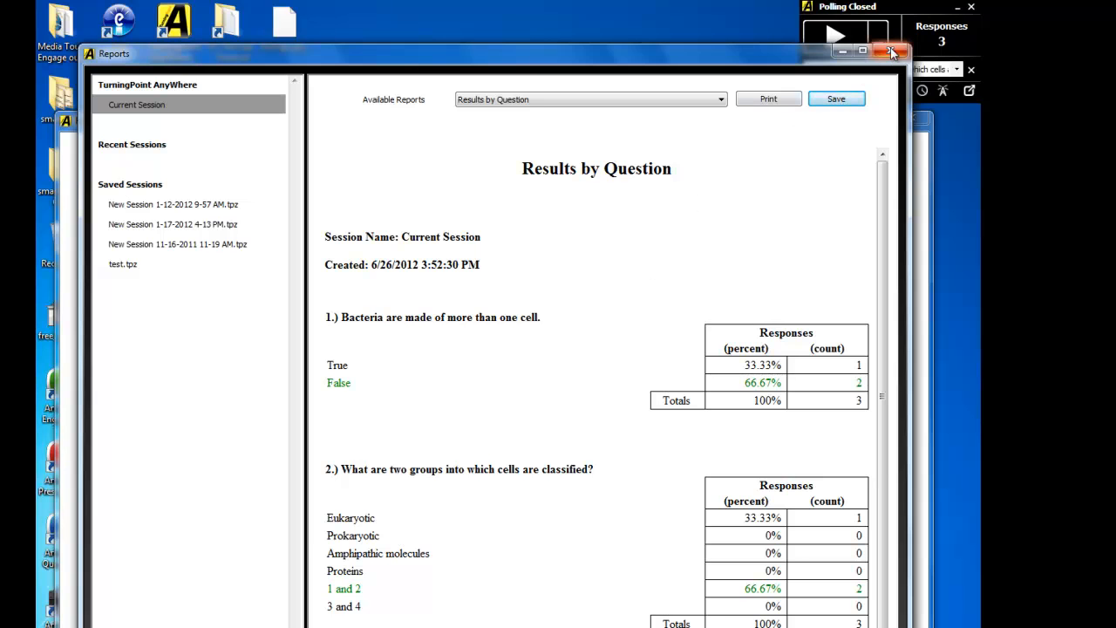
# Close the reports window, the results chart window and the showbar.
pyautogui.click(891, 53)
pyautogui.click(911, 119)
pyautogui.click(971, 8)
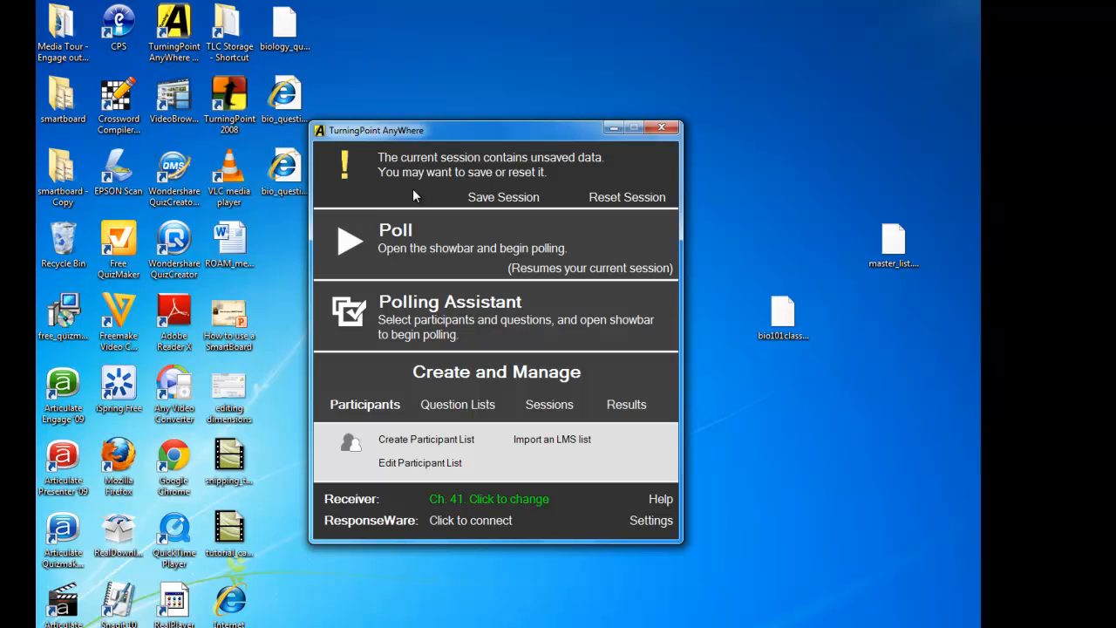
# Dismiss the main polling window and open the saved bio_questions_a report from the desktop.
pyautogui.click(636, 218)
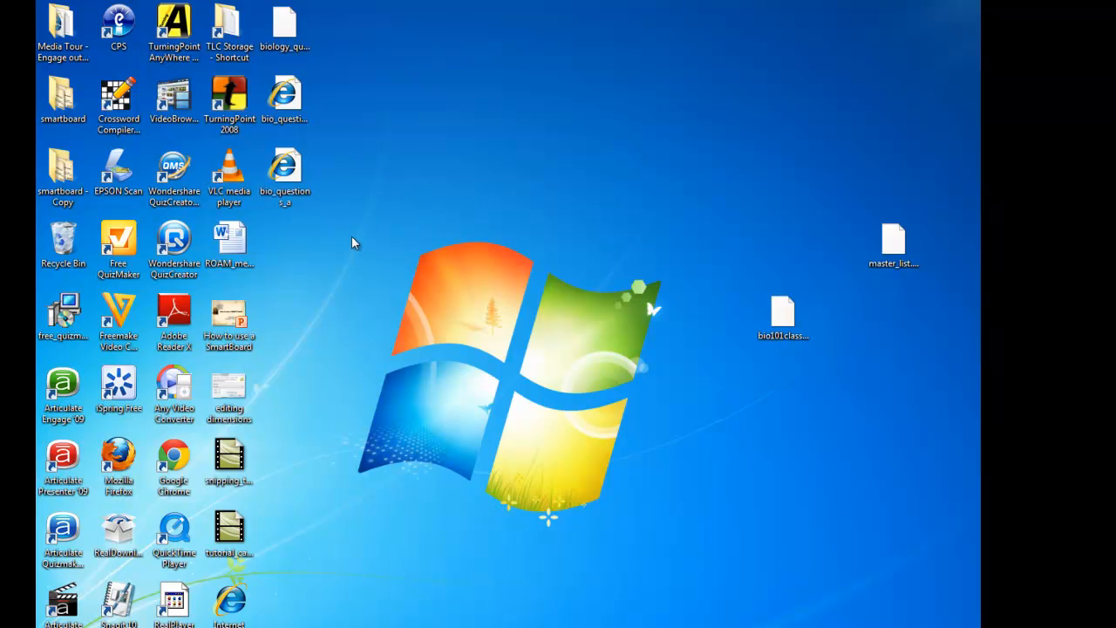
pyautogui.doubleClick(289, 177)
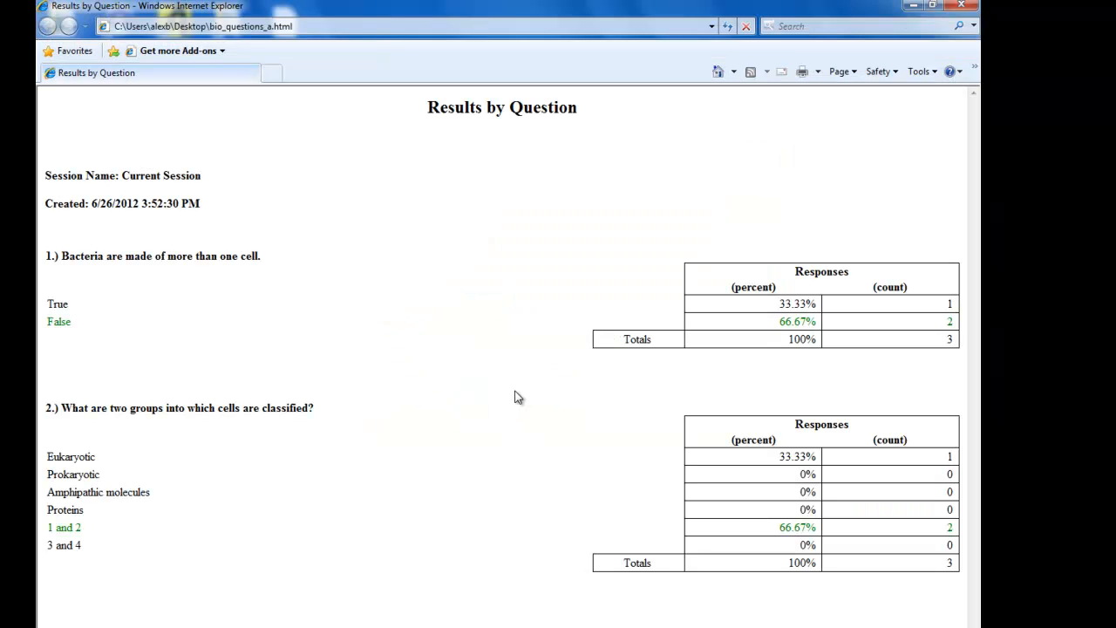